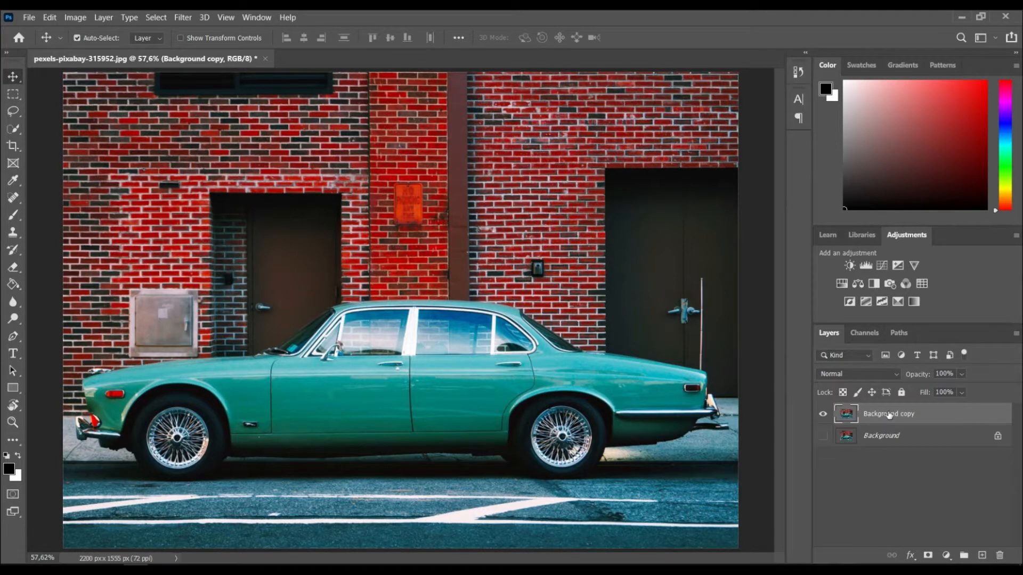
Step: Add a layer mask to the Background copy layer and roughly select the green car body with the Quick Selection tool
{"action": "left_click", "coordinate": [927, 555]}
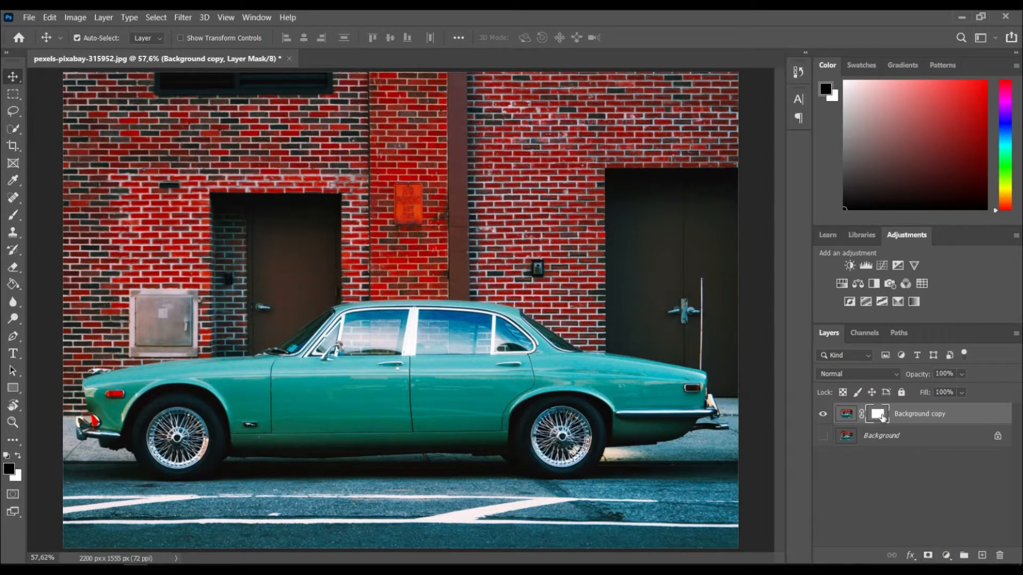
{"action": "left_click", "coordinate": [11, 133]}
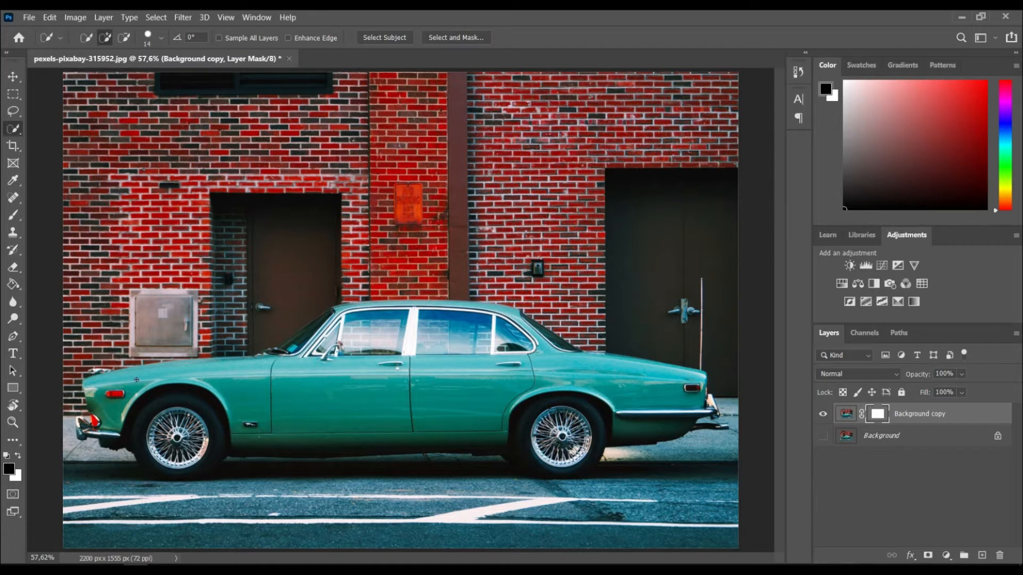
{"action": "left_click_drag", "start_coordinate": [199, 374], "coordinate": [228, 376]}
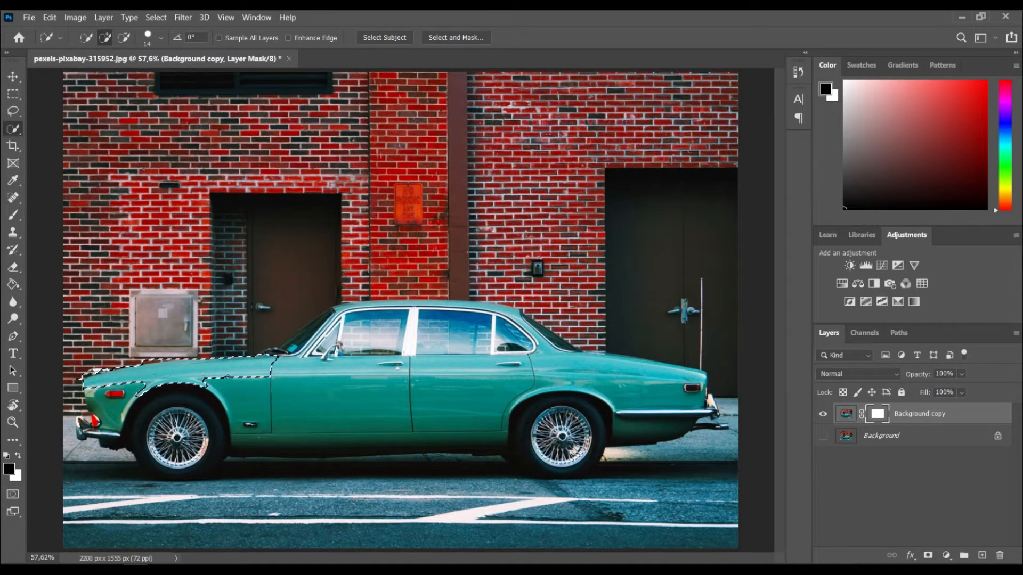
{"action": "left_click_drag", "start_coordinate": [315, 388], "coordinate": [358, 387]}
{"action": "mouse_move", "coordinate": [421, 387]}
{"action": "left_mouse_down"}
{"action": "mouse_move", "coordinate": [633, 378]}
{"action": "mouse_move", "coordinate": [531, 332]}
{"action": "left_mouse_up"}
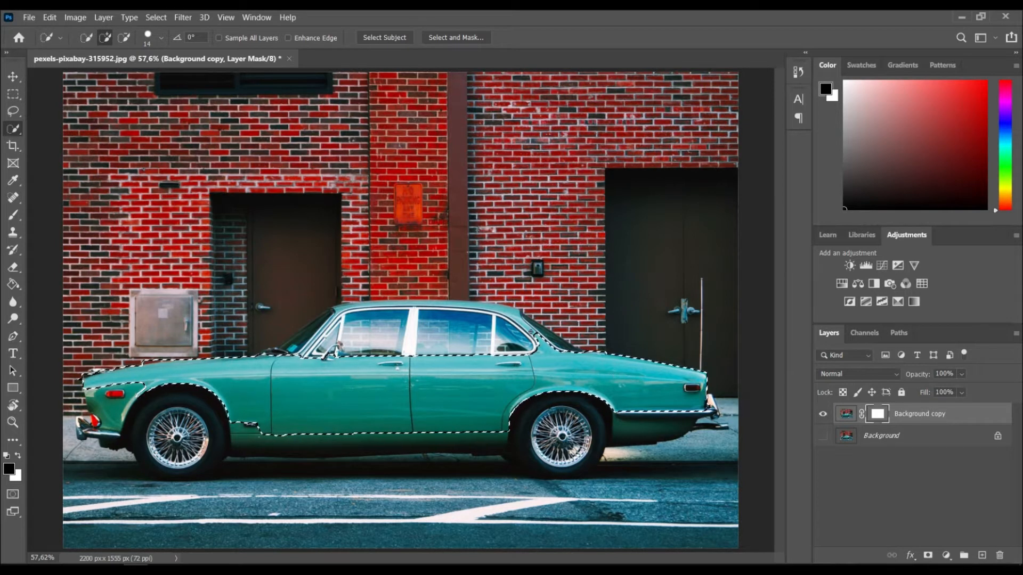
{"action": "mouse_move", "coordinate": [531, 332]}
{"action": "left_mouse_down"}
{"action": "mouse_move", "coordinate": [498, 305]}
{"action": "mouse_move", "coordinate": [349, 307]}
{"action": "left_mouse_up"}
{"action": "left_click_drag", "start_coordinate": [261, 442], "coordinate": [480, 443]}
{"action": "left_click_drag", "start_coordinate": [629, 427], "coordinate": [676, 426]}
{"action": "mouse_move", "coordinate": [119, 415]}
{"action": "left_mouse_down"}
{"action": "mouse_move", "coordinate": [114, 399]}
{"action": "mouse_move", "coordinate": [317, 327]}
{"action": "left_mouse_up"}
Step: Refine the selection around the car's front end, subtracting areas that are not painted bodywork
{"action": "scroll", "coordinate": [114, 399], "scroll_direction": "up", "scroll_amount": 6}
{"action": "left_click_drag", "start_coordinate": [187, 365], "coordinate": [203, 367], "text": "alt"}
{"action": "left_click_drag", "start_coordinate": [213, 266], "coordinate": [218, 346]}
{"action": "mouse_move", "coordinate": [200, 327]}
{"action": "left_mouse_down", "text": "alt"}
{"action": "mouse_move", "coordinate": [533, 256]}
{"action": "mouse_move", "coordinate": [639, 251]}
{"action": "left_mouse_up", "text": "alt"}
{"action": "mouse_move", "coordinate": [719, 335]}
{"action": "left_mouse_down"}
{"action": "mouse_move", "coordinate": [451, 363]}
{"action": "mouse_move", "coordinate": [640, 333]}
{"action": "left_mouse_up"}
Step: Clean up the selection along the hood towards the windshield, subtracting the spill beyond the paint
{"action": "scroll", "coordinate": [240, 386], "scroll_direction": "up", "scroll_amount": 3}
{"action": "mouse_move", "coordinate": [228, 386]}
{"action": "left_mouse_down", "text": "alt"}
{"action": "mouse_move", "coordinate": [312, 372]}
{"action": "mouse_move", "coordinate": [327, 354]}
{"action": "mouse_move", "coordinate": [339, 397]}
{"action": "left_mouse_up", "text": "alt"}
{"action": "left_click_drag", "start_coordinate": [597, 319], "coordinate": [239, 434]}
{"action": "left_click_drag", "start_coordinate": [582, 318], "coordinate": [222, 411]}
{"action": "left_click_drag", "start_coordinate": [628, 306], "coordinate": [300, 356]}
{"action": "left_click_drag", "start_coordinate": [300, 355], "coordinate": [432, 356], "text": "alt"}
{"action": "mouse_move", "coordinate": [585, 329]}
{"action": "left_mouse_down"}
{"action": "mouse_move", "coordinate": [388, 442]}
{"action": "mouse_move", "coordinate": [612, 181]}
{"action": "mouse_move", "coordinate": [525, 248]}
{"action": "mouse_move", "coordinate": [345, 447]}
{"action": "left_mouse_up"}
Step: Reduce the Quick Selection brush to 4 px and refine the selection around the side mirror
{"action": "key", "text": "bracketleft"}
{"action": "key", "text": "bracketleft"}
{"action": "key", "text": "bracketleft"}
{"action": "key", "text": "bracketleft"}
{"action": "key", "text": "bracketleft"}
{"action": "key", "text": "bracketleft"}
{"action": "key", "text": "bracketleft"}
{"action": "key", "text": "bracketleft"}
{"action": "key", "text": "bracketleft"}
{"action": "key", "text": "bracketleft"}
{"action": "mouse_move", "coordinate": [556, 429]}
{"action": "left_mouse_down"}
{"action": "mouse_move", "coordinate": [314, 447]}
{"action": "mouse_move", "coordinate": [271, 516]}
{"action": "mouse_move", "coordinate": [327, 523]}
{"action": "left_mouse_up"}
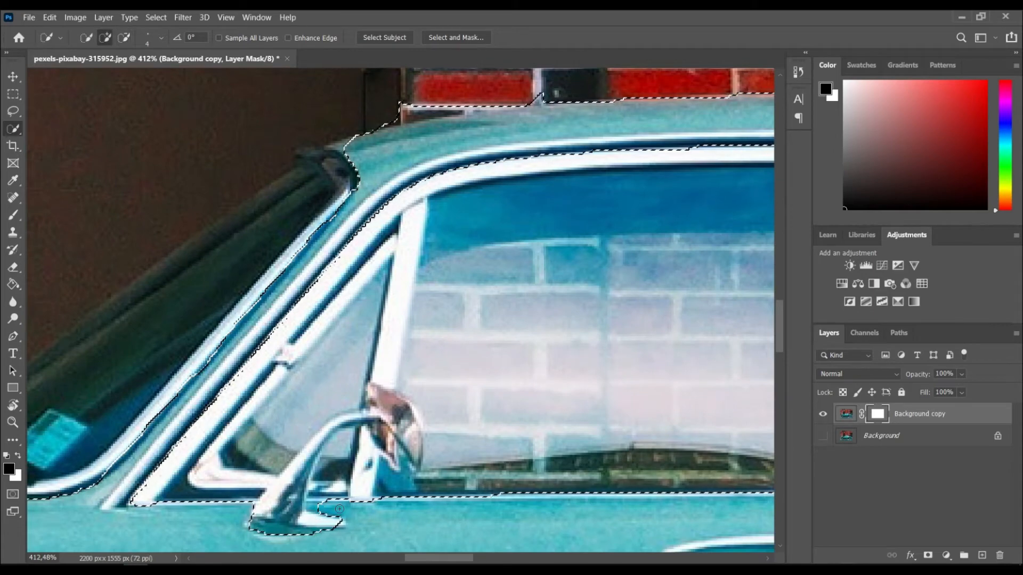
Step: Subtract the spill along the side windows and roof edge from the car body selection
{"action": "left_click_drag", "start_coordinate": [591, 319], "coordinate": [240, 368]}
{"action": "left_click_drag", "start_coordinate": [591, 314], "coordinate": [241, 366]}
{"action": "mouse_move", "coordinate": [395, 253]}
{"action": "left_mouse_down", "text": "alt"}
{"action": "mouse_move", "coordinate": [691, 272]}
{"action": "mouse_move", "coordinate": [591, 270]}
{"action": "left_mouse_up", "text": "alt"}
{"action": "left_click_drag", "start_coordinate": [610, 334], "coordinate": [327, 318]}
{"action": "left_click_drag", "start_coordinate": [524, 274], "coordinate": [694, 381], "text": "alt"}
{"action": "left_click_drag", "start_coordinate": [599, 337], "coordinate": [278, 190]}
{"action": "mouse_move", "coordinate": [385, 246]}
{"action": "left_mouse_down", "text": "alt"}
{"action": "mouse_move", "coordinate": [475, 390]}
{"action": "mouse_move", "coordinate": [229, 411]}
{"action": "left_mouse_up", "text": "alt"}
{"action": "mouse_move", "coordinate": [743, 399]}
{"action": "left_mouse_down", "text": "alt"}
{"action": "mouse_move", "coordinate": [684, 391]}
{"action": "mouse_move", "coordinate": [406, 165]}
{"action": "left_mouse_up", "text": "alt"}
Step: Refine the selection at the car's rear, excluding the side marker light and the chrome trim strip
{"action": "left_click_drag", "start_coordinate": [612, 320], "coordinate": [378, 220]}
{"action": "left_click_drag", "start_coordinate": [693, 298], "coordinate": [129, 213]}
{"action": "left_click_drag", "start_coordinate": [692, 331], "coordinate": [168, 188]}
{"action": "left_click_drag", "start_coordinate": [334, 309], "coordinate": [391, 314], "text": "alt"}
{"action": "left_click_drag", "start_coordinate": [469, 453], "coordinate": [598, 343]}
{"action": "mouse_move", "coordinate": [634, 415]}
{"action": "left_mouse_down", "text": "alt"}
{"action": "mouse_move", "coordinate": [655, 506]}
{"action": "mouse_move", "coordinate": [731, 522]}
{"action": "mouse_move", "coordinate": [618, 521]}
{"action": "left_mouse_up", "text": "alt"}
{"action": "left_click_drag", "start_coordinate": [601, 388], "coordinate": [357, 413], "text": "alt"}
{"action": "mouse_move", "coordinate": [144, 422]}
{"action": "left_mouse_down"}
{"action": "mouse_move", "coordinate": [502, 385]}
{"action": "mouse_move", "coordinate": [331, 391]}
{"action": "left_mouse_up"}
{"action": "left_click_drag", "start_coordinate": [560, 345], "coordinate": [413, 378], "text": "alt"}
{"action": "left_click_drag", "start_coordinate": [314, 402], "coordinate": [359, 386]}
{"action": "mouse_move", "coordinate": [598, 326]}
{"action": "left_mouse_down", "text": "alt"}
{"action": "mouse_move", "coordinate": [485, 324]}
{"action": "mouse_move", "coordinate": [596, 321]}
{"action": "mouse_move", "coordinate": [277, 272]}
{"action": "left_mouse_up", "text": "alt"}
Step: Subtract the rear door handle from the selection, keeping the painted recess beneath it selected
{"action": "mouse_move", "coordinate": [80, 319]}
{"action": "left_mouse_down"}
{"action": "mouse_move", "coordinate": [729, 367]}
{"action": "mouse_move", "coordinate": [574, 214]}
{"action": "left_mouse_up"}
{"action": "mouse_move", "coordinate": [446, 420]}
{"action": "left_mouse_down"}
{"action": "mouse_move", "coordinate": [448, 352]}
{"action": "mouse_move", "coordinate": [660, 405]}
{"action": "left_mouse_up"}
{"action": "scroll", "coordinate": [448, 352], "scroll_direction": "down", "scroll_amount": 5}
{"action": "mouse_move", "coordinate": [278, 467]}
{"action": "left_mouse_down", "text": "alt"}
{"action": "mouse_move", "coordinate": [248, 458]}
{"action": "mouse_move", "coordinate": [331, 426]}
{"action": "left_mouse_up", "text": "alt"}
{"action": "scroll", "coordinate": [390, 206], "scroll_direction": "up", "scroll_amount": 6}
{"action": "left_click_drag", "start_coordinate": [391, 200], "coordinate": [372, 200], "text": "alt"}
{"action": "mouse_move", "coordinate": [391, 187]}
{"action": "left_mouse_down", "text": "alt"}
{"action": "mouse_move", "coordinate": [316, 181]}
{"action": "mouse_move", "coordinate": [200, 195]}
{"action": "left_mouse_up", "text": "alt"}
{"action": "left_click_drag", "start_coordinate": [325, 203], "coordinate": [205, 195]}
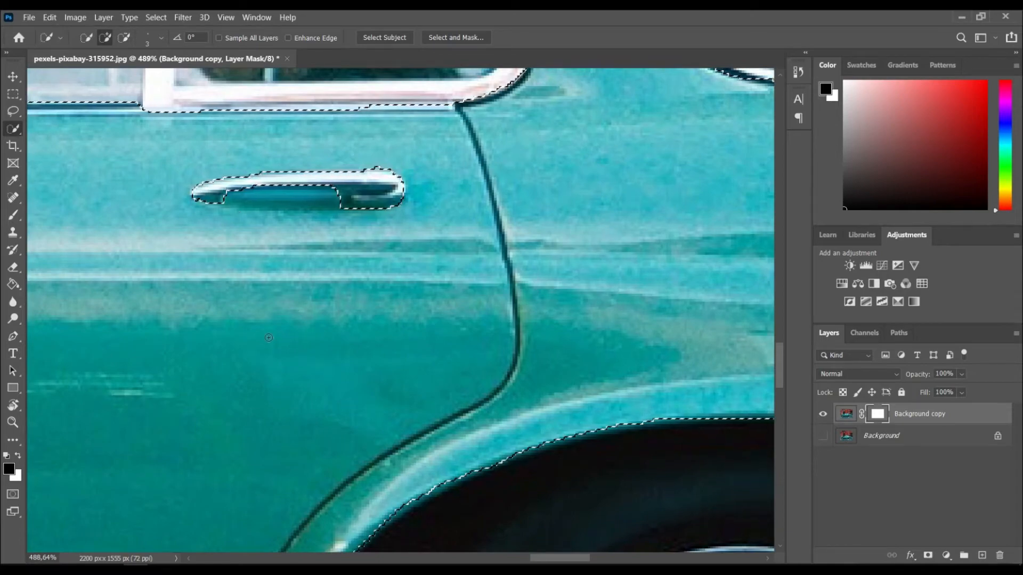
Step: Subtract the front door handle and its round lock from the selection, reducing the brush to 2 px
{"action": "scroll", "coordinate": [268, 337], "scroll_direction": "down", "scroll_amount": 5}
{"action": "left_click_drag", "start_coordinate": [269, 338], "coordinate": [406, 331]}
{"action": "scroll", "coordinate": [407, 327], "scroll_direction": "up", "scroll_amount": 9}
{"action": "mouse_move", "coordinate": [322, 362]}
{"action": "left_mouse_down", "text": "alt"}
{"action": "mouse_move", "coordinate": [305, 383]}
{"action": "mouse_move", "coordinate": [336, 379]}
{"action": "left_mouse_up", "text": "alt"}
{"action": "mouse_move", "coordinate": [381, 298]}
{"action": "left_mouse_down", "text": "alt"}
{"action": "mouse_move", "coordinate": [334, 267]}
{"action": "mouse_move", "coordinate": [48, 274]}
{"action": "left_mouse_up", "text": "alt"}
{"action": "key", "text": "bracketleft"}
{"action": "left_click_drag", "start_coordinate": [160, 262], "coordinate": [290, 259], "text": "alt"}
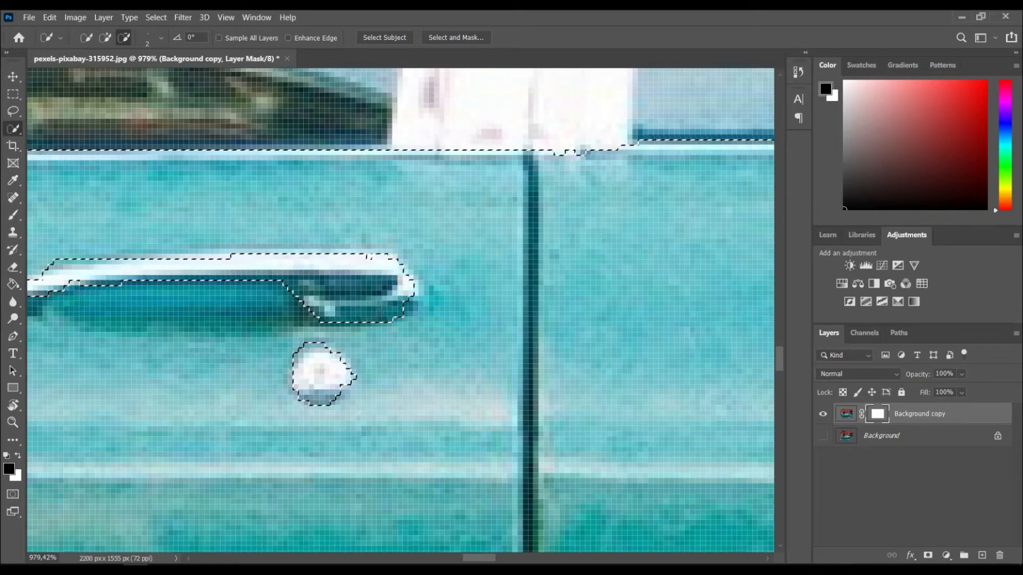
Step: Subtract the dark strip along the lower edge of the rear door window from the selection
{"action": "scroll", "coordinate": [295, 313], "scroll_direction": "down", "scroll_amount": 3}
{"action": "key", "text": "e"}
{"action": "key", "text": "w"}
{"action": "scroll", "coordinate": [190, 333], "scroll_direction": "down", "scroll_amount": 5}
{"action": "scroll", "coordinate": [542, 295], "scroll_direction": "up", "scroll_amount": 4}
{"action": "scroll", "coordinate": [543, 295], "scroll_direction": "up", "scroll_amount": 3}
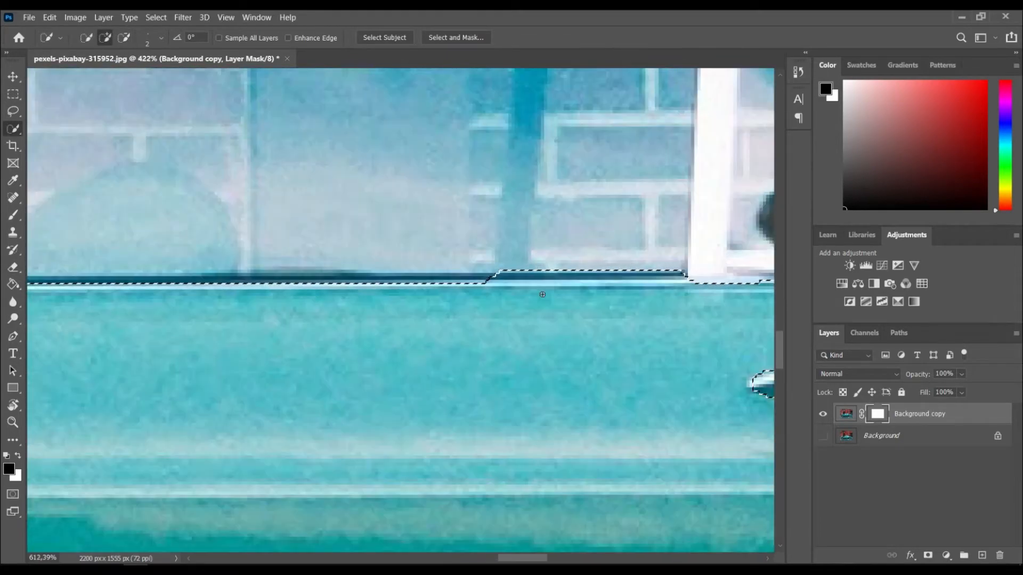
{"action": "left_click_drag", "start_coordinate": [545, 273], "coordinate": [673, 274], "text": "alt"}
Step: Exclude the emblem on the front fender from the selection and undo the extra subtraction beside the wheel arch
{"action": "scroll", "coordinate": [633, 326], "scroll_direction": "down", "scroll_amount": 7}
{"action": "left_click_drag", "start_coordinate": [213, 438], "coordinate": [503, 283]}
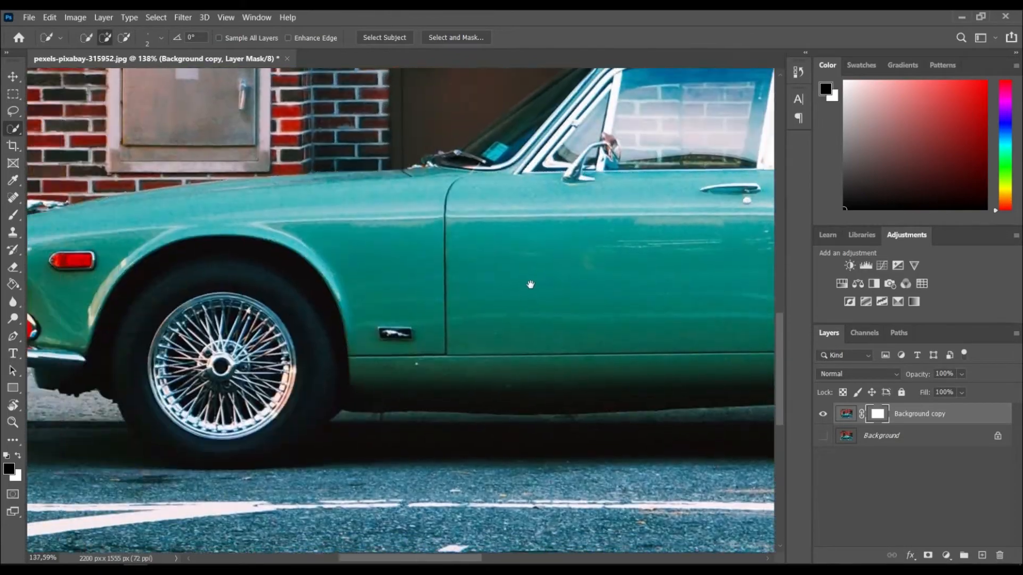
{"action": "scroll", "coordinate": [318, 332], "scroll_direction": "up", "scroll_amount": 7}
{"action": "mouse_move", "coordinate": [445, 321]}
{"action": "left_mouse_down", "text": "alt"}
{"action": "mouse_move", "coordinate": [524, 325]}
{"action": "mouse_move", "coordinate": [458, 340]}
{"action": "left_mouse_up", "text": "alt"}
{"action": "left_click_drag", "start_coordinate": [337, 479], "coordinate": [350, 344], "text": "alt"}
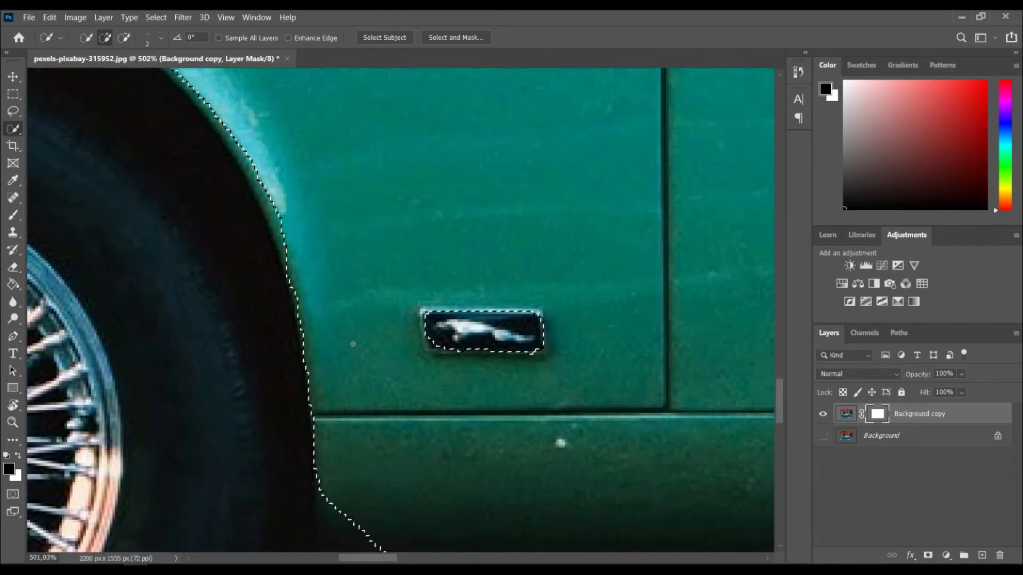
{"action": "key", "text": "ctrl+z"}
{"action": "left_click_drag", "start_coordinate": [360, 543], "coordinate": [377, 279]}
Step: Invert the selection to cover everything except the car's painted body
{"action": "scroll", "coordinate": [379, 292], "scroll_direction": "down", "scroll_amount": 7}
{"action": "left_click_drag", "start_coordinate": [719, 175], "coordinate": [183, 319]}
{"action": "left_click_drag", "start_coordinate": [570, 304], "coordinate": [339, 255]}
{"action": "scroll", "coordinate": [339, 256], "scroll_direction": "down", "scroll_amount": 5}
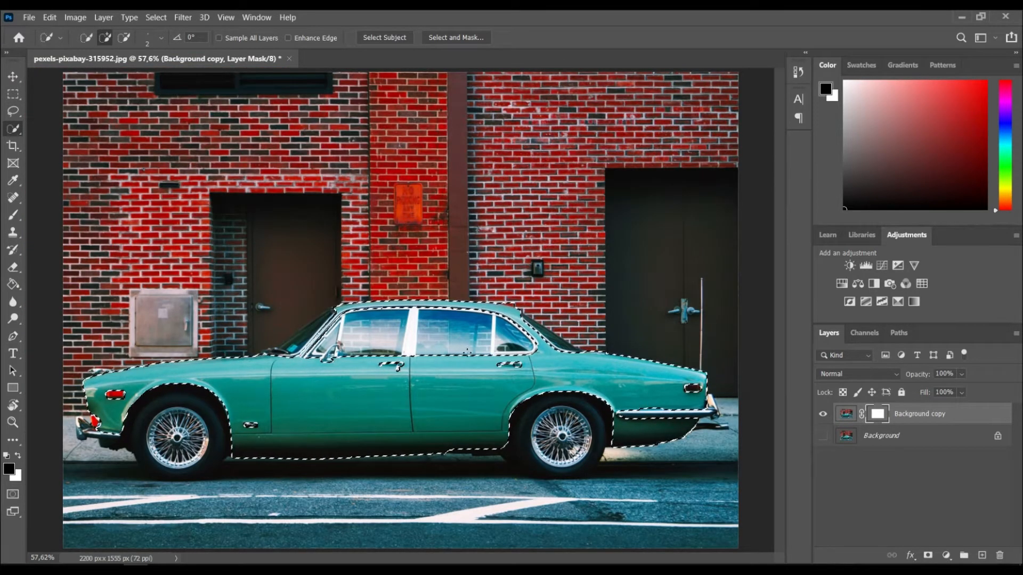
{"action": "right_click", "coordinate": [476, 354]}
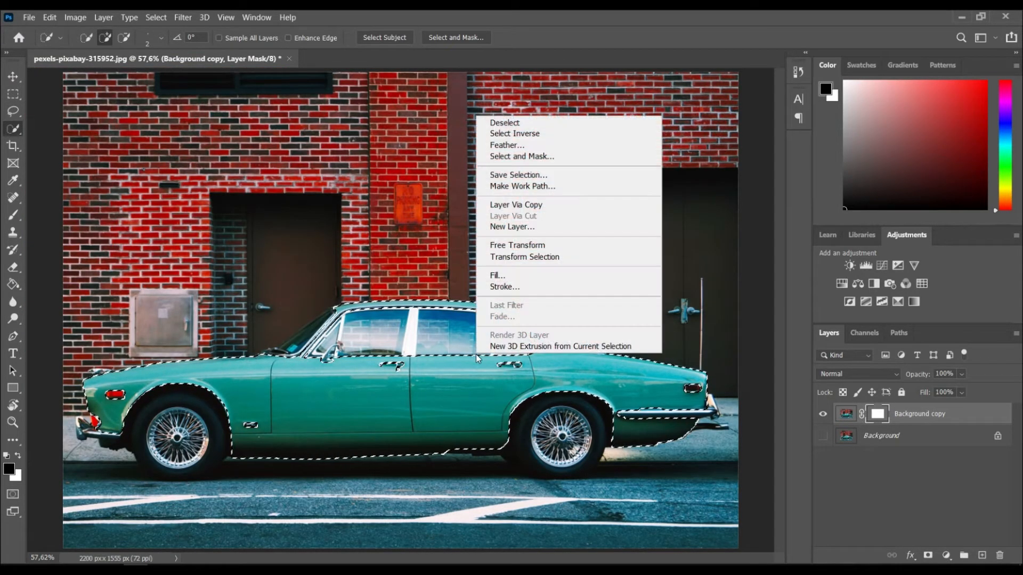
{"action": "left_click", "coordinate": [543, 133]}
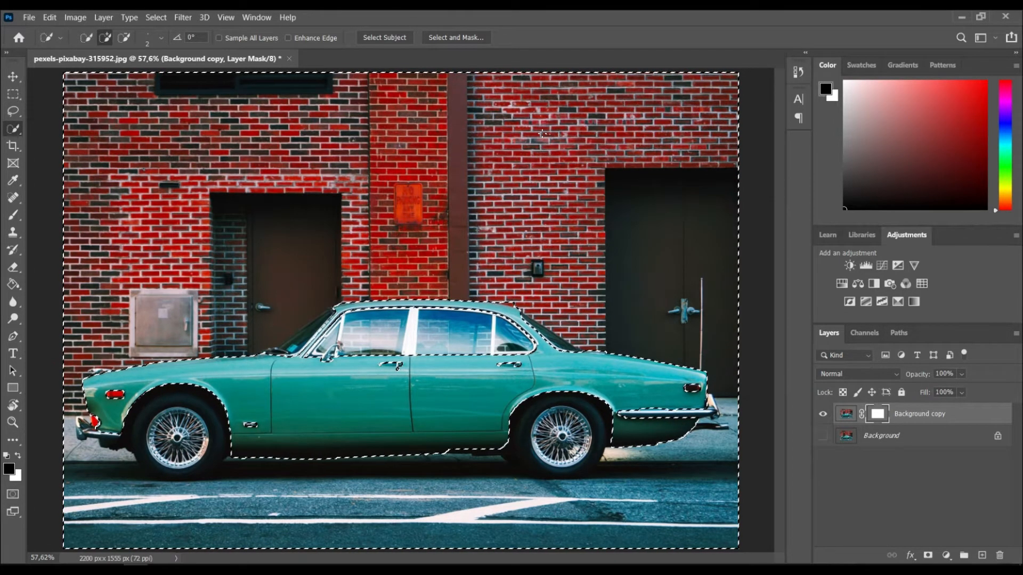
Step: Paint the mask black across the inverted selection with a large Brush, and check the cutout against the Background layer
{"action": "left_click", "coordinate": [18, 216]}
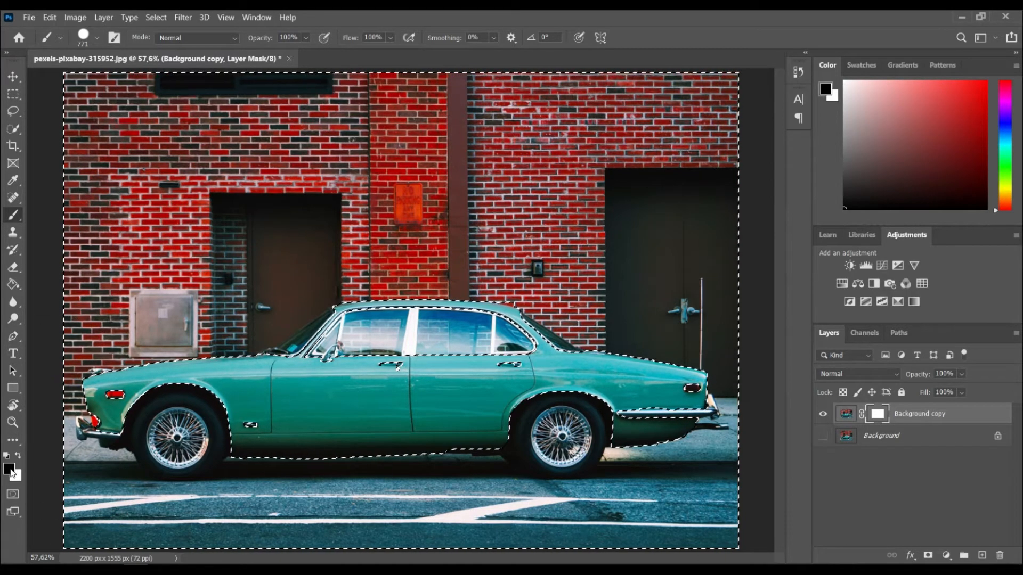
{"action": "left_click", "coordinate": [96, 458]}
{"action": "mouse_move", "coordinate": [141, 468]}
{"action": "left_mouse_down"}
{"action": "mouse_move", "coordinate": [453, 495]}
{"action": "mouse_move", "coordinate": [666, 405]}
{"action": "mouse_move", "coordinate": [650, 198]}
{"action": "mouse_move", "coordinate": [344, 154]}
{"action": "mouse_move", "coordinate": [59, 256]}
{"action": "mouse_move", "coordinate": [616, 320]}
{"action": "mouse_move", "coordinate": [114, 456]}
{"action": "mouse_move", "coordinate": [322, 403]}
{"action": "left_mouse_up"}
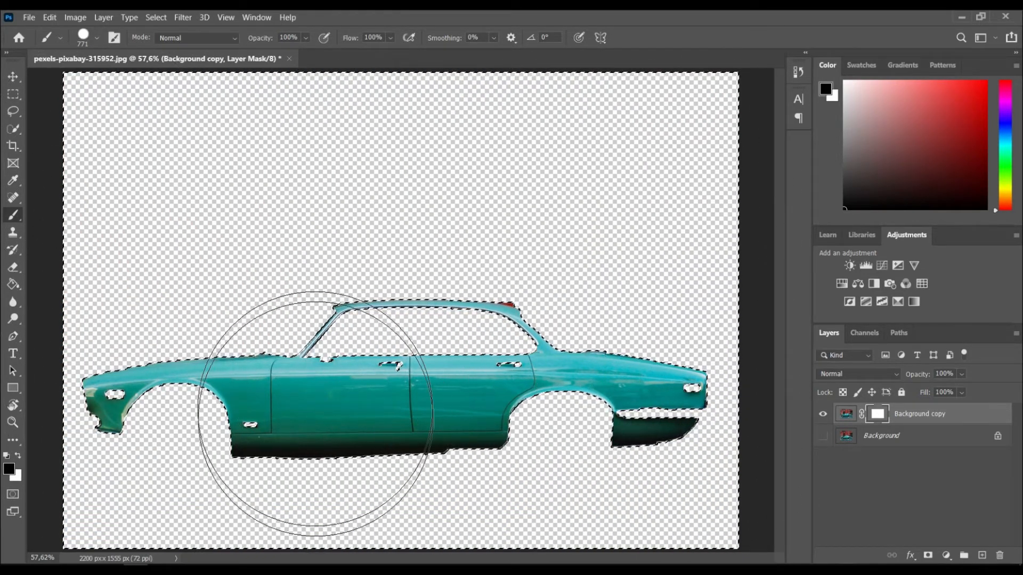
{"action": "left_click", "coordinate": [823, 435]}
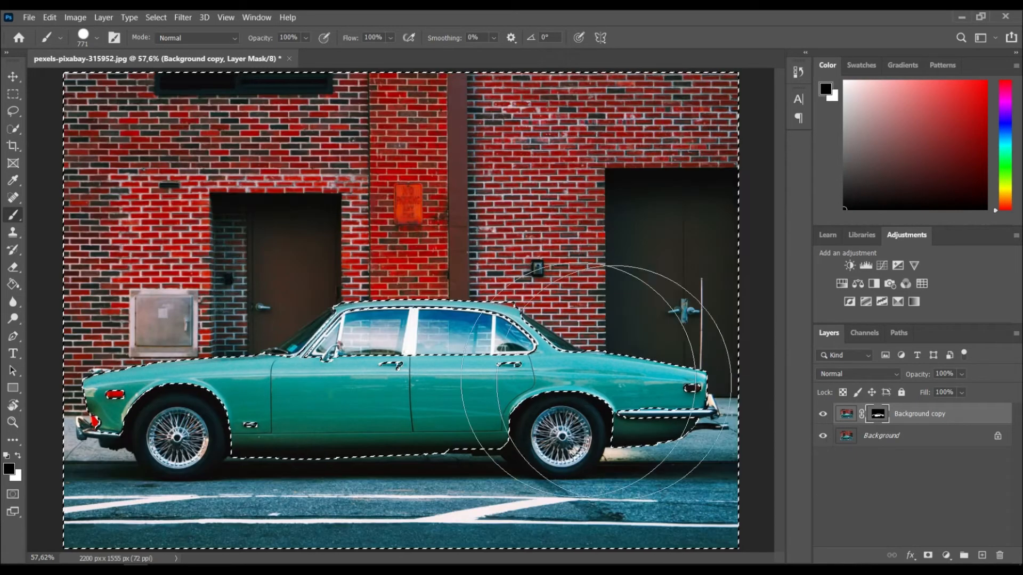
{"action": "left_click", "coordinate": [823, 435]}
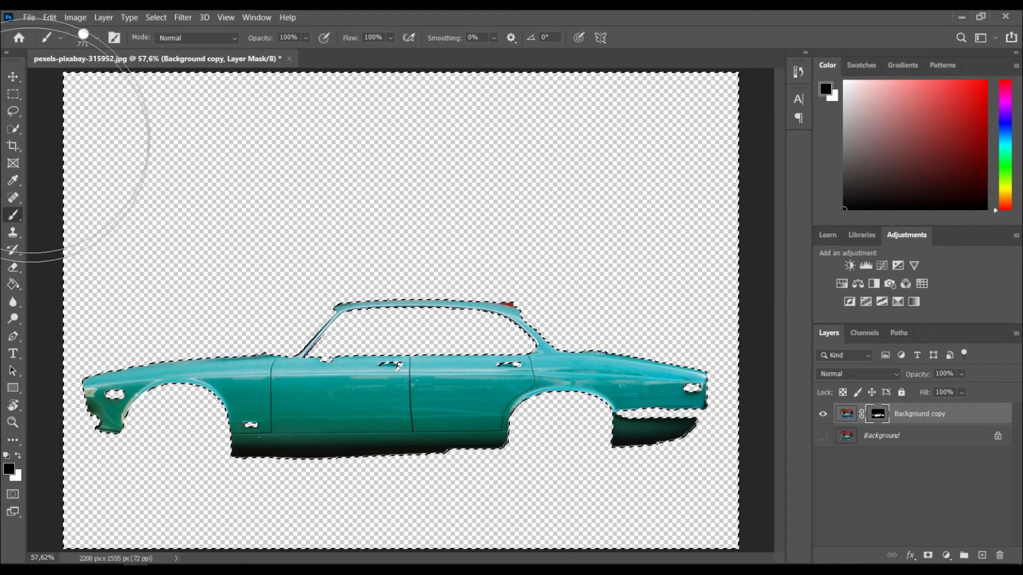
Step: Deselect the inverted selection
{"action": "left_click", "coordinate": [15, 129]}
{"action": "right_click", "coordinate": [378, 408]}
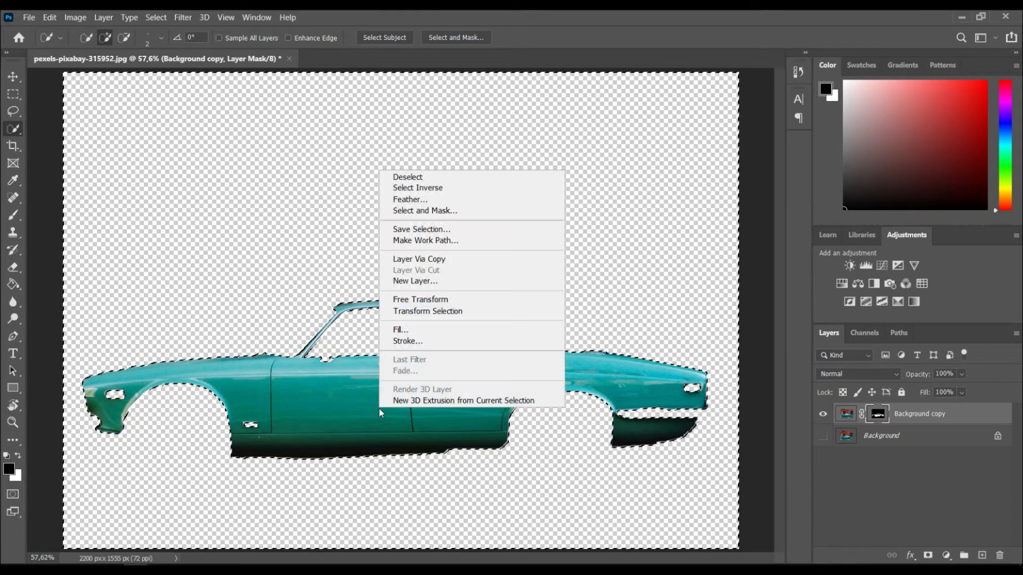
{"action": "left_click", "coordinate": [418, 177]}
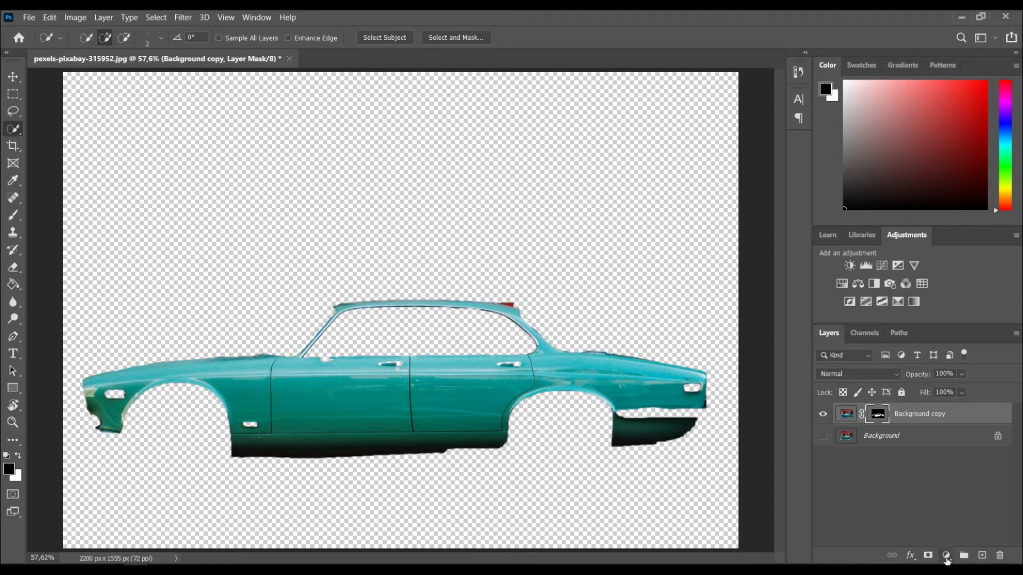
Step: Add a Hue/Saturation adjustment layer, show the Background layer and clip the adjustment to the Background copy layer
{"action": "left_click", "coordinate": [946, 556]}
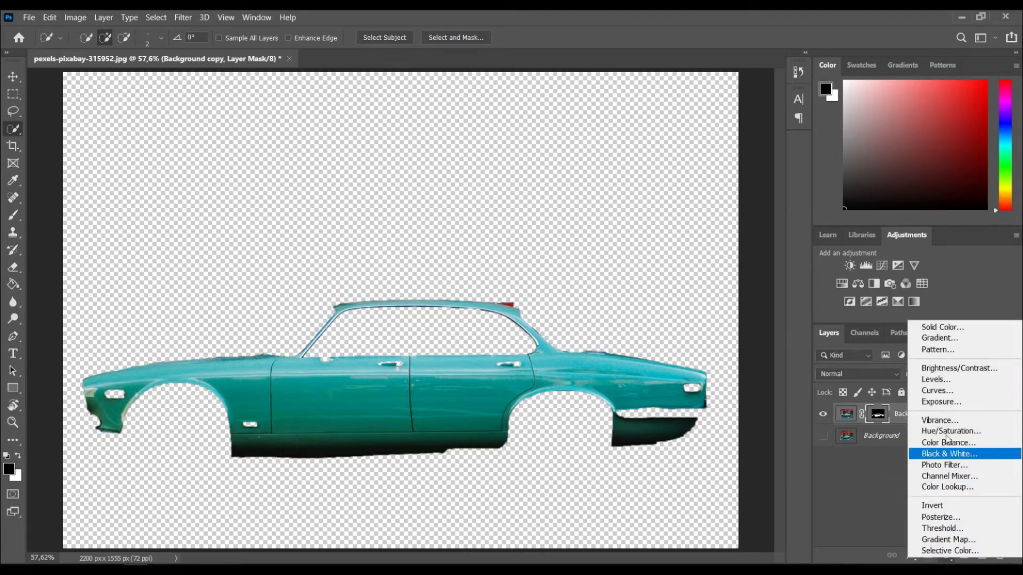
{"action": "left_click", "coordinate": [970, 436]}
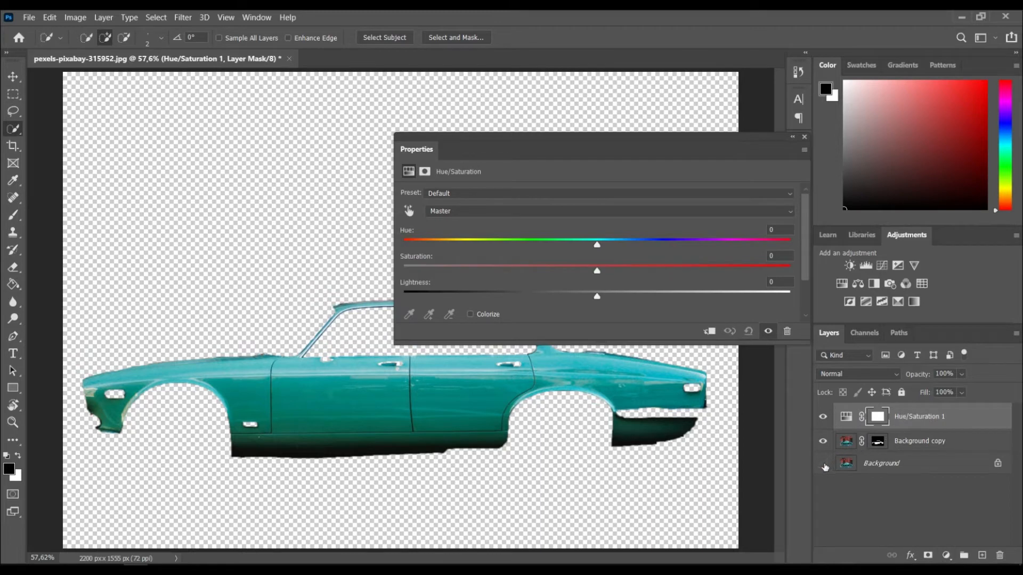
{"action": "left_click", "coordinate": [823, 463]}
{"action": "left_click", "coordinate": [711, 334]}
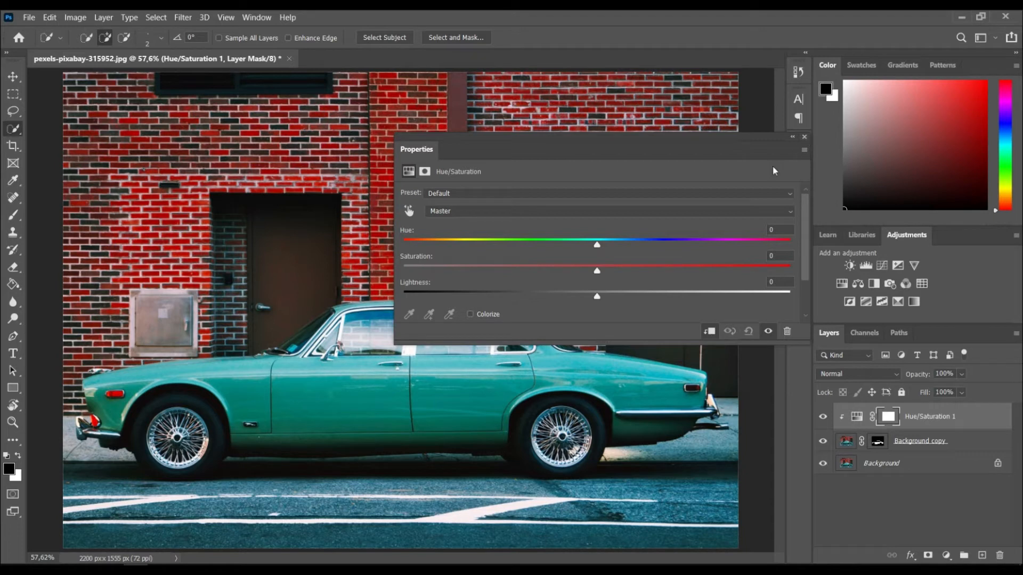
Step: Recolour the car dark blue with Hue +41, Saturation -25 and Lightness -39, moving the adjustment settings clear of the car
{"action": "left_click_drag", "start_coordinate": [598, 247], "coordinate": [518, 249]}
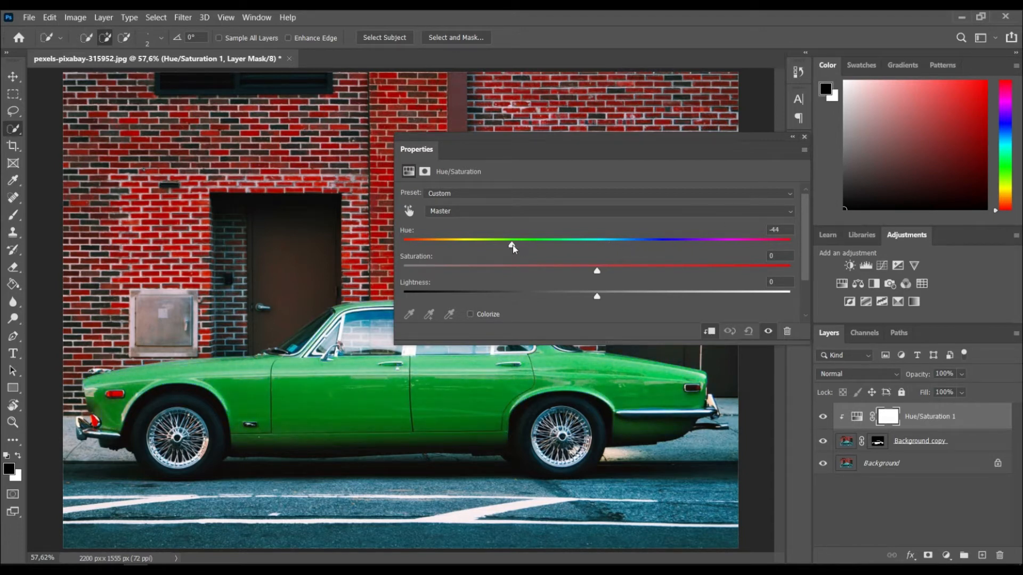
{"action": "left_click_drag", "start_coordinate": [612, 142], "coordinate": [656, 22]}
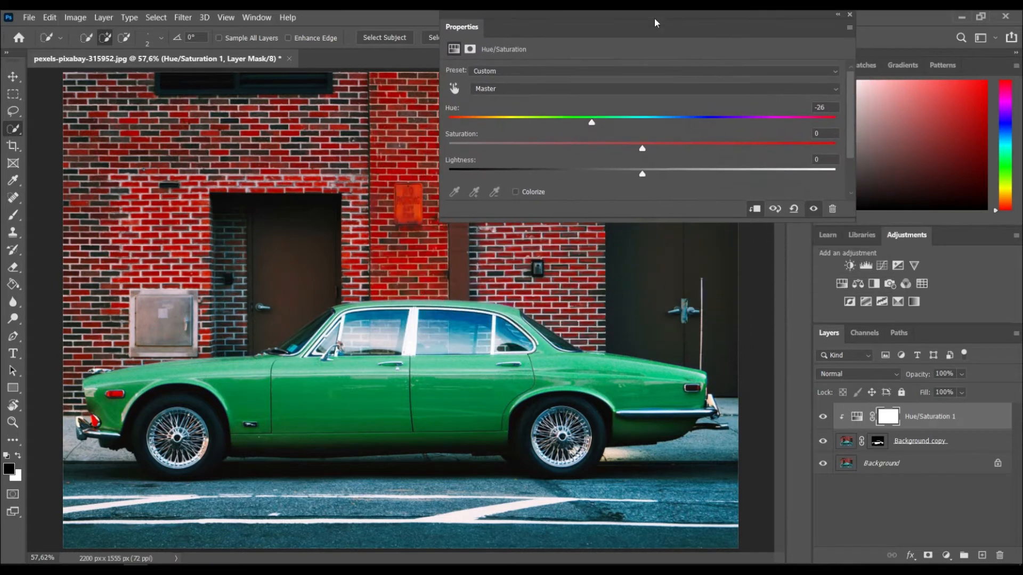
{"action": "left_click_drag", "start_coordinate": [595, 129], "coordinate": [722, 139]}
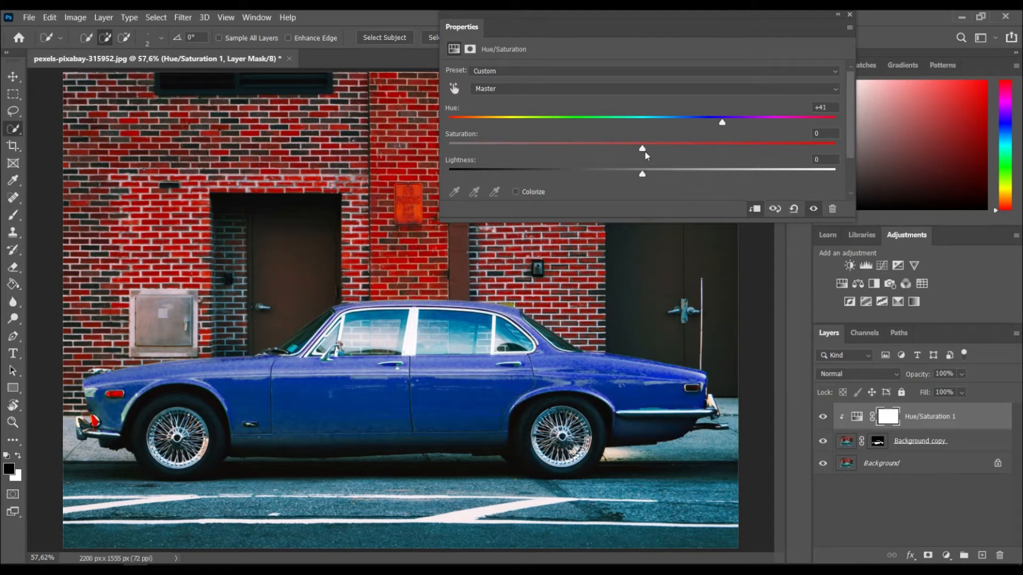
{"action": "mouse_move", "coordinate": [565, 150]}
{"action": "left_mouse_down"}
{"action": "mouse_move", "coordinate": [768, 152]}
{"action": "mouse_move", "coordinate": [583, 150]}
{"action": "left_mouse_up"}
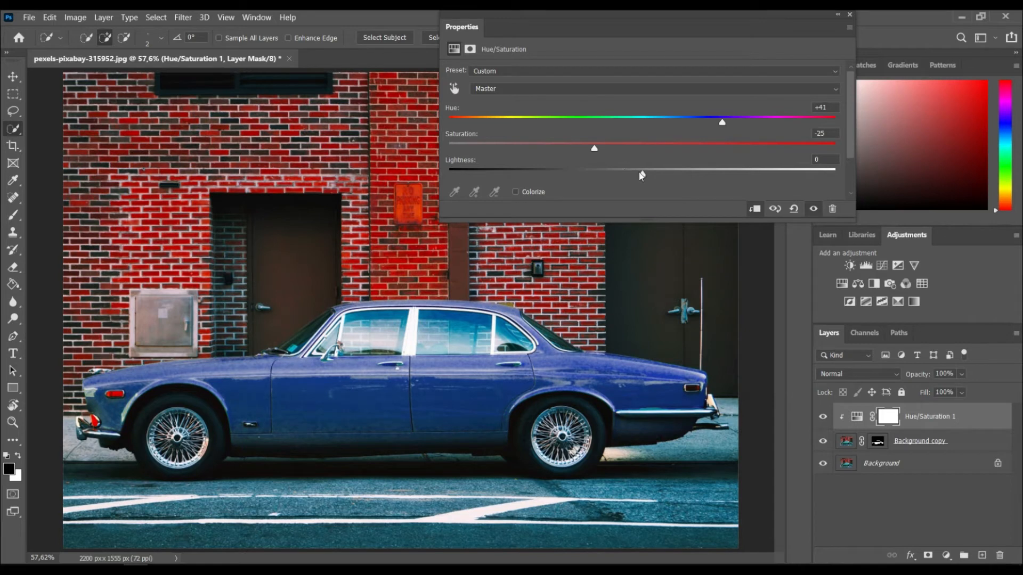
{"action": "left_click_drag", "start_coordinate": [611, 182], "coordinate": [568, 192]}
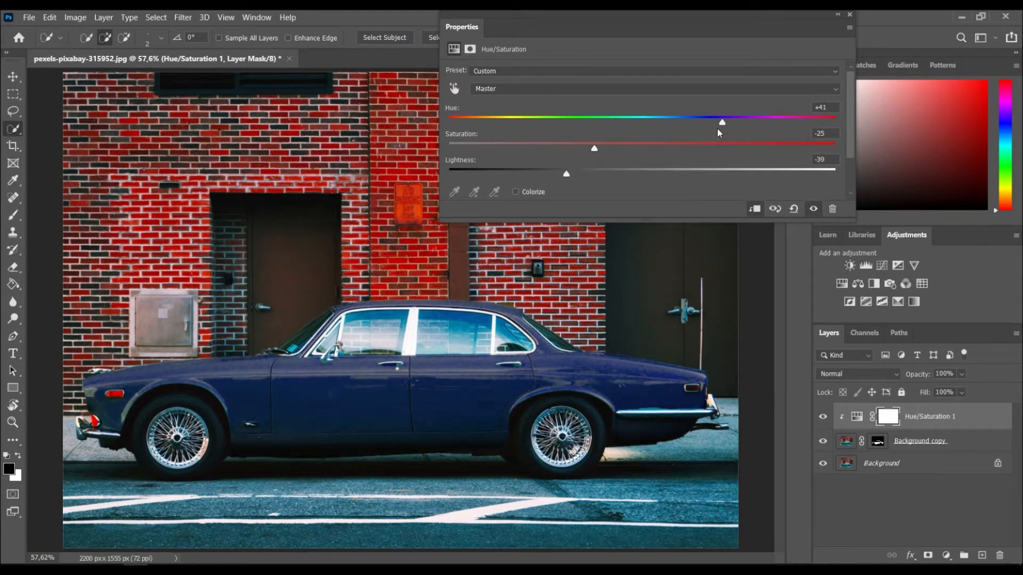
Step: Recolour the car red with Hue -180 and Saturation -23, and raise Lightness to -10
{"action": "left_click_drag", "start_coordinate": [719, 127], "coordinate": [766, 127]}
{"action": "left_click_drag", "start_coordinate": [686, 126], "coordinate": [445, 140]}
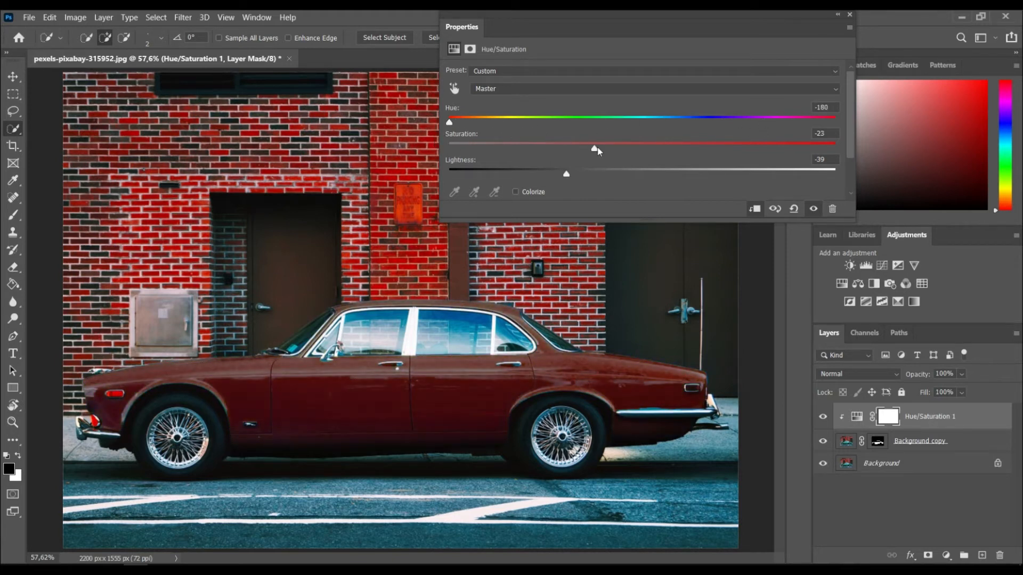
{"action": "left_click_drag", "start_coordinate": [567, 177], "coordinate": [622, 177]}
Step: Recolour the car green by setting Hue to -56, fine-tune the Saturation, and close the adjustment settings
{"action": "left_click_drag", "start_coordinate": [455, 130], "coordinate": [501, 130]}
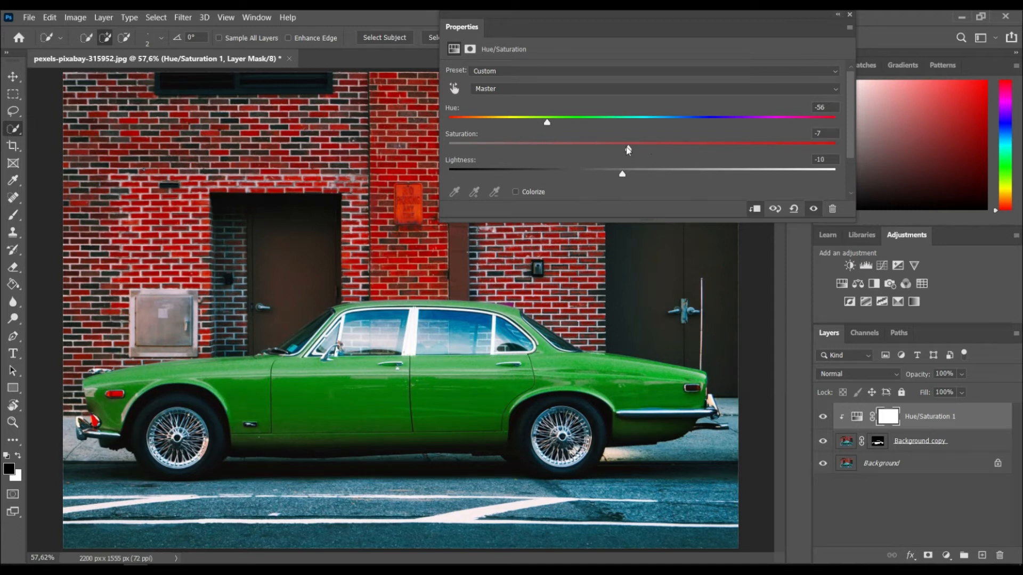
{"action": "left_click_drag", "start_coordinate": [640, 150], "coordinate": [633, 181]}
{"action": "left_click", "coordinate": [850, 15]}
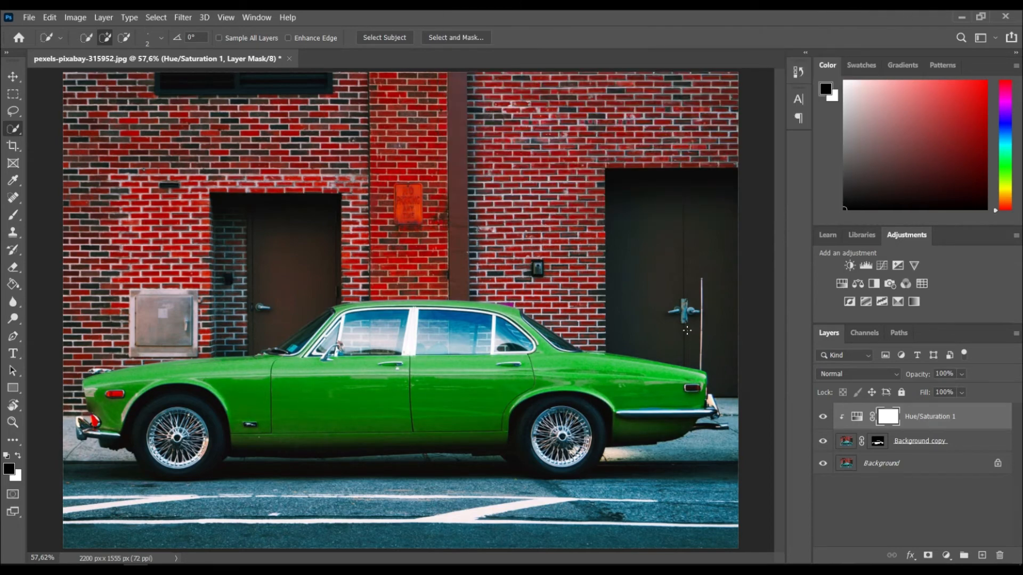
Step: Paint black on the Background copy mask with a 44 px Brush over the purple brick above the rear roof edge
{"action": "scroll", "coordinate": [682, 382], "scroll_direction": "up", "scroll_amount": 3}
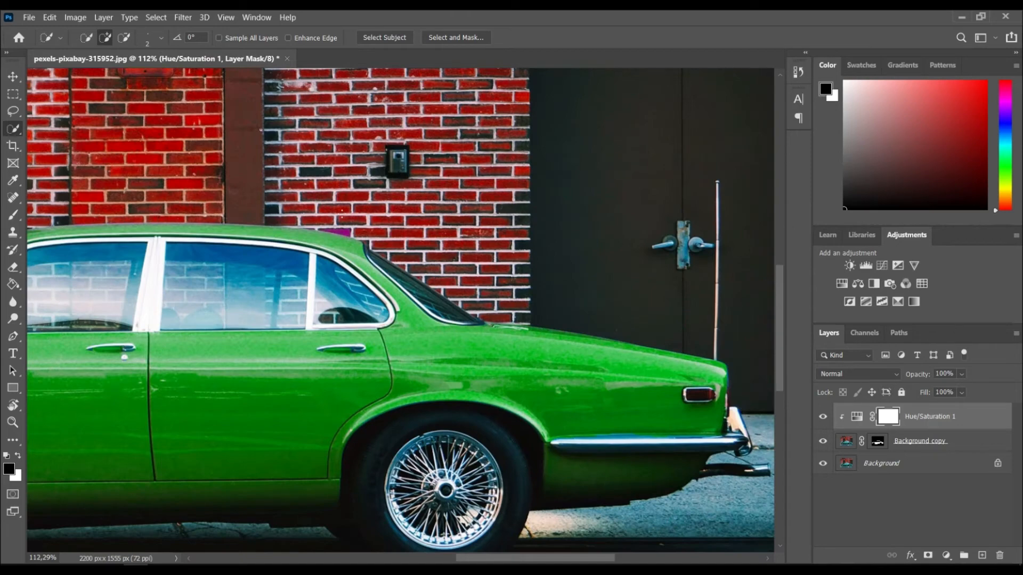
{"action": "scroll", "coordinate": [341, 224], "scroll_direction": "up", "scroll_amount": 4}
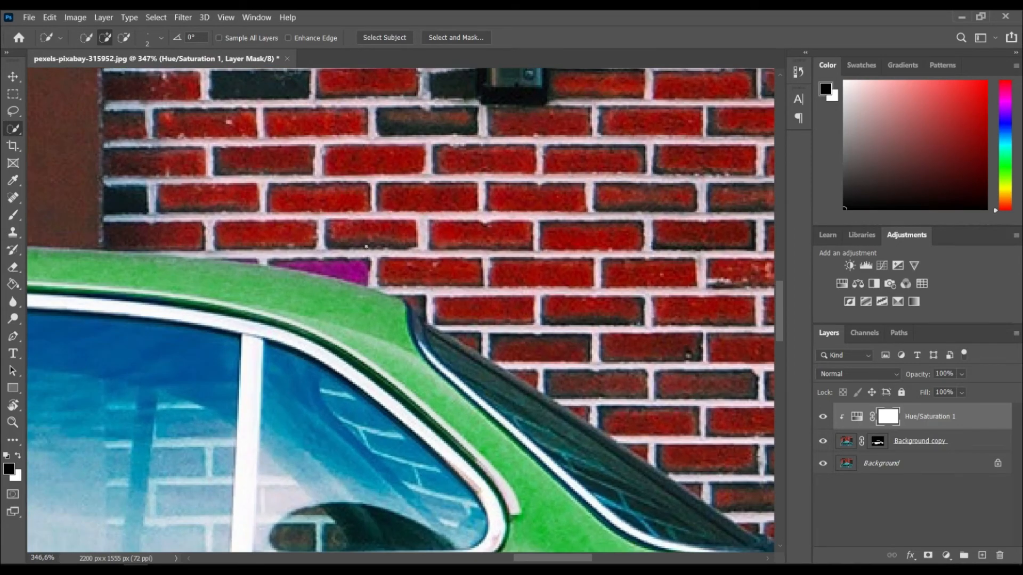
{"action": "left_click", "coordinate": [874, 442]}
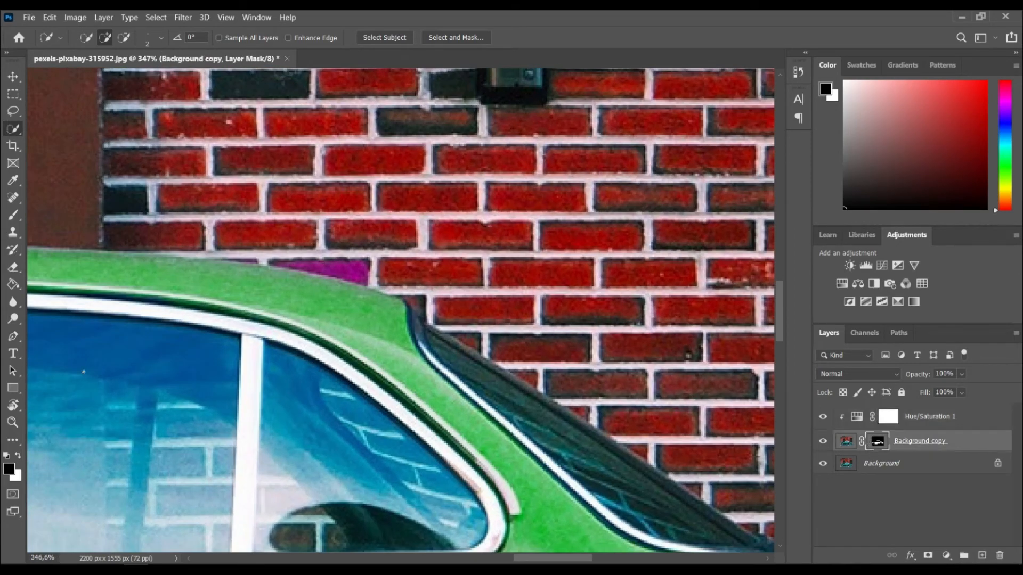
{"action": "left_click", "coordinate": [17, 217]}
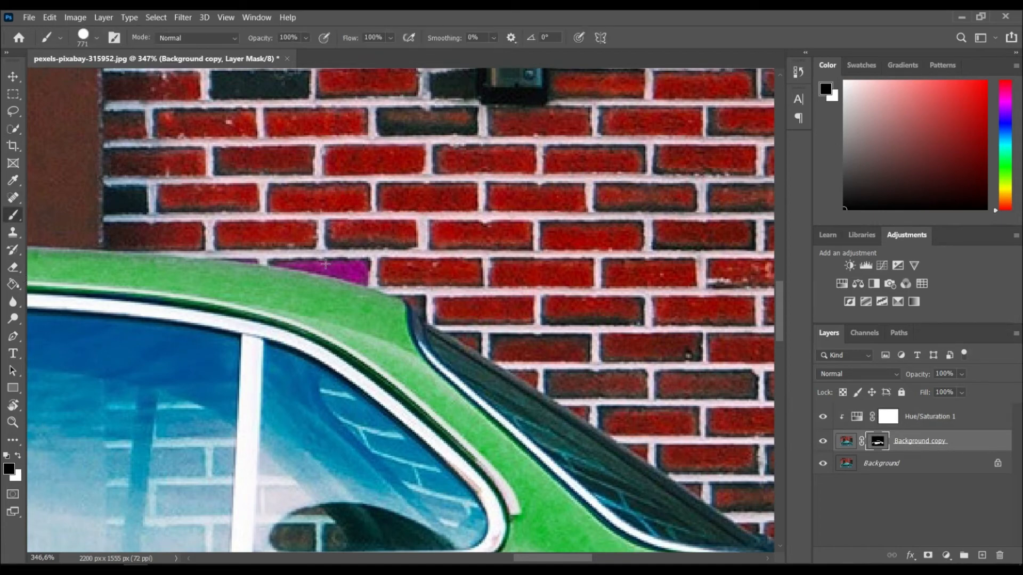
{"action": "mouse_move", "coordinate": [477, 263]}
{"action": "left_mouse_down"}
{"action": "mouse_move", "coordinate": [2, 309]}
{"action": "mouse_move", "coordinate": [22, 307]}
{"action": "left_mouse_up"}
{"action": "left_click_drag", "start_coordinate": [598, 241], "coordinate": [489, 242]}
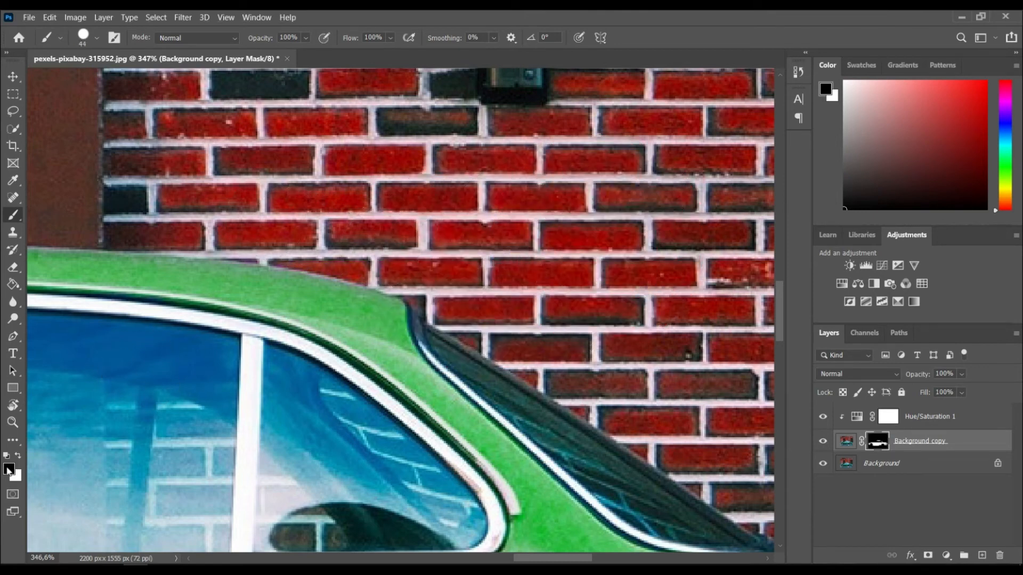
Step: Paint a test patch on the Background copy mask over the bricks above the rear roof, and remove it by painting black
{"action": "left_click_drag", "start_coordinate": [295, 214], "coordinate": [392, 237]}
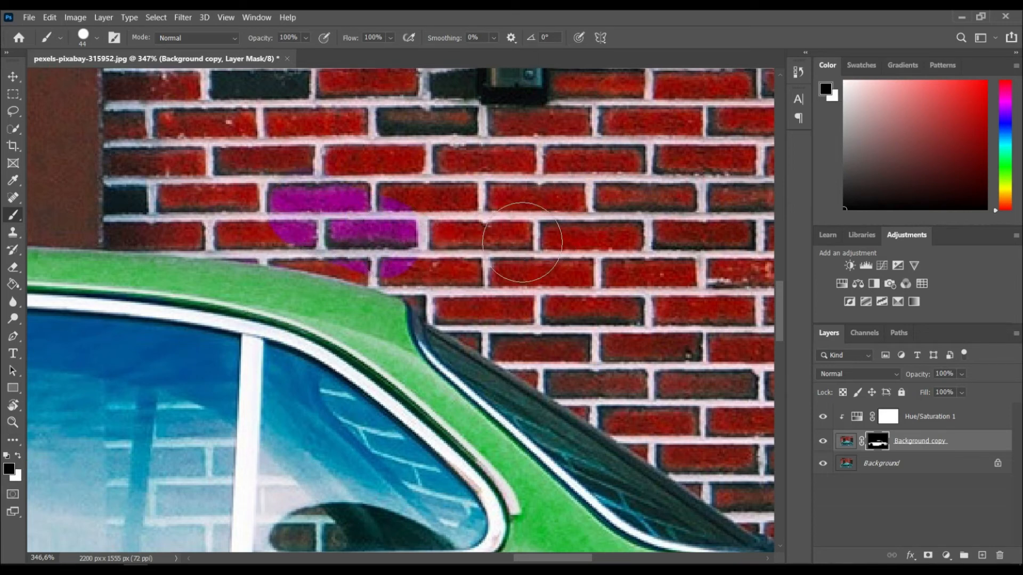
{"action": "left_click_drag", "start_coordinate": [416, 229], "coordinate": [304, 223]}
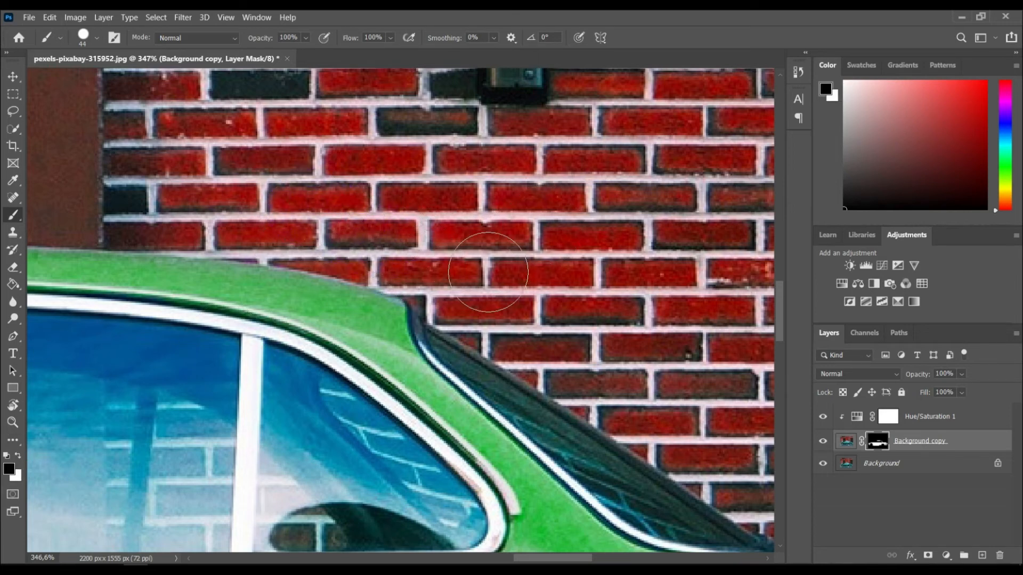
Step: Reduce the Brush size to 9 px for fine mask corrections along the rear bumper
{"action": "left_click_drag", "start_coordinate": [458, 282], "coordinate": [49, 319]}
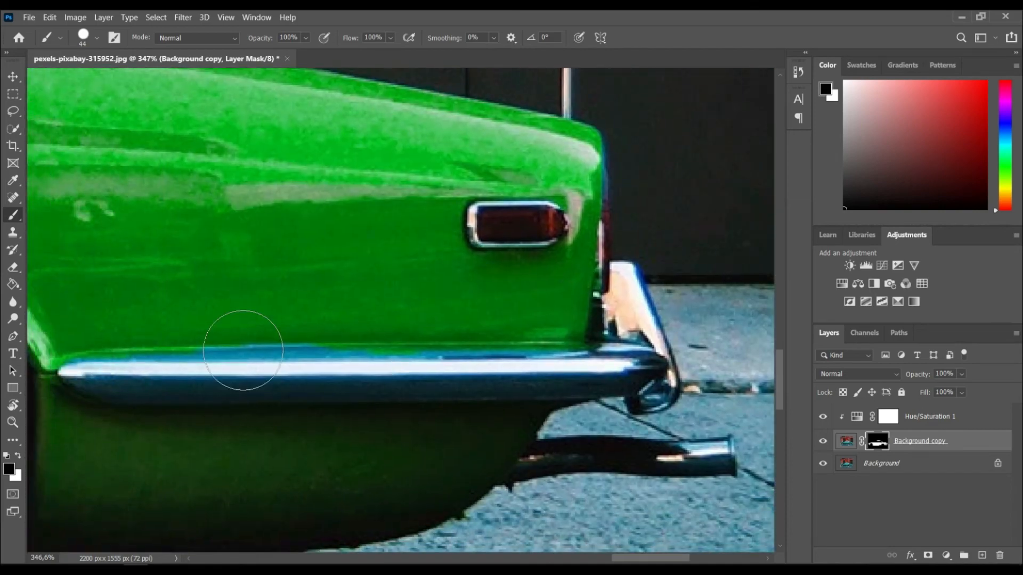
{"action": "key", "text": "bracketleft"}
{"action": "key", "text": "bracketleft"}
{"action": "key", "text": "bracketleft"}
{"action": "key", "text": "bracketleft"}
{"action": "key", "text": "bracketleft"}
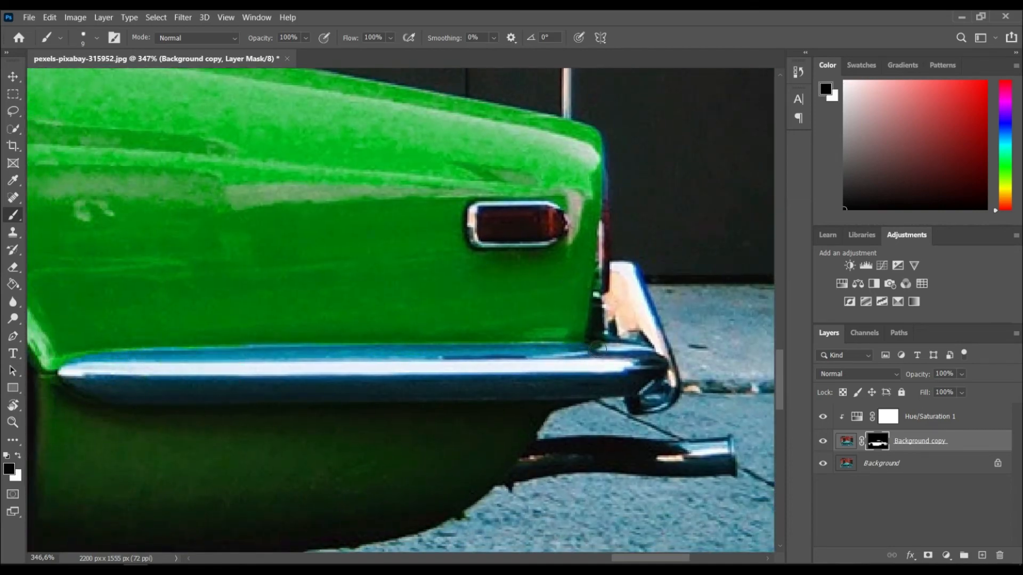
Step: Mask out a spot of green paint just below the side mirror with black, restore it with white, and make black the foreground colour again
{"action": "scroll", "coordinate": [525, 352], "scroll_direction": "down", "scroll_amount": 6}
{"action": "left_click_drag", "start_coordinate": [271, 304], "coordinate": [740, 378]}
{"action": "scroll", "coordinate": [363, 324], "scroll_direction": "up", "scroll_amount": 9}
{"action": "left_click", "coordinate": [290, 458]}
{"action": "left_click", "coordinate": [17, 456]}
{"action": "left_click_drag", "start_coordinate": [289, 458], "coordinate": [316, 455]}
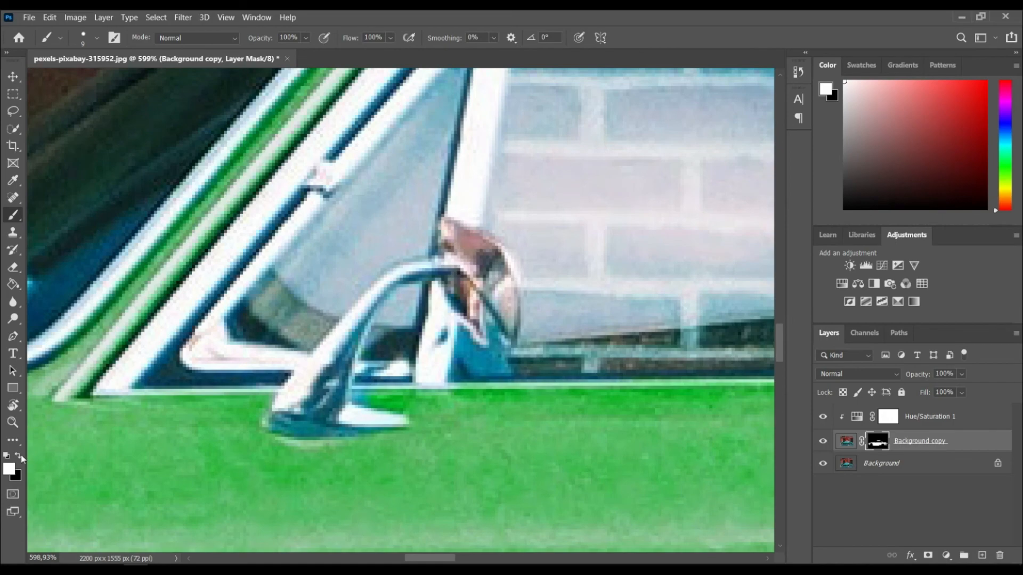
{"action": "left_click", "coordinate": [17, 456]}
Step: Fit the whole photo in view and toggle the Background copy layer's visibility to compare the original and recoloured car, leaving the layer shown
{"action": "scroll", "coordinate": [405, 309], "scroll_direction": "down", "scroll_amount": 8}
{"action": "left_click_drag", "start_coordinate": [373, 319], "coordinate": [495, 224]}
{"action": "key", "text": "ctrl+0"}
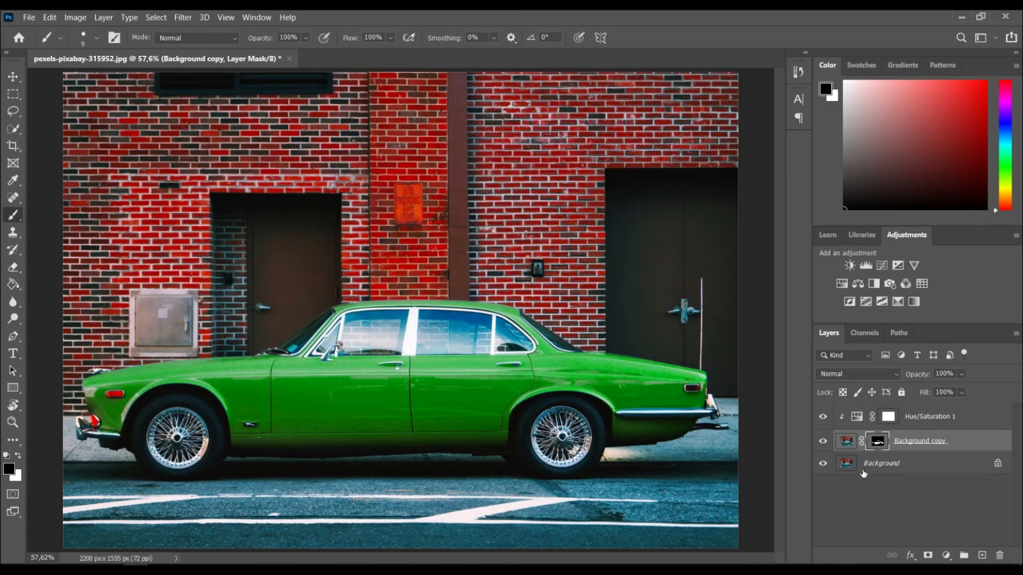
{"action": "left_click", "coordinate": [823, 443]}
{"action": "left_click", "coordinate": [822, 443]}
{"action": "left_click", "coordinate": [823, 443]}
{"action": "left_click", "coordinate": [824, 444]}
{"action": "left_click", "coordinate": [823, 443]}
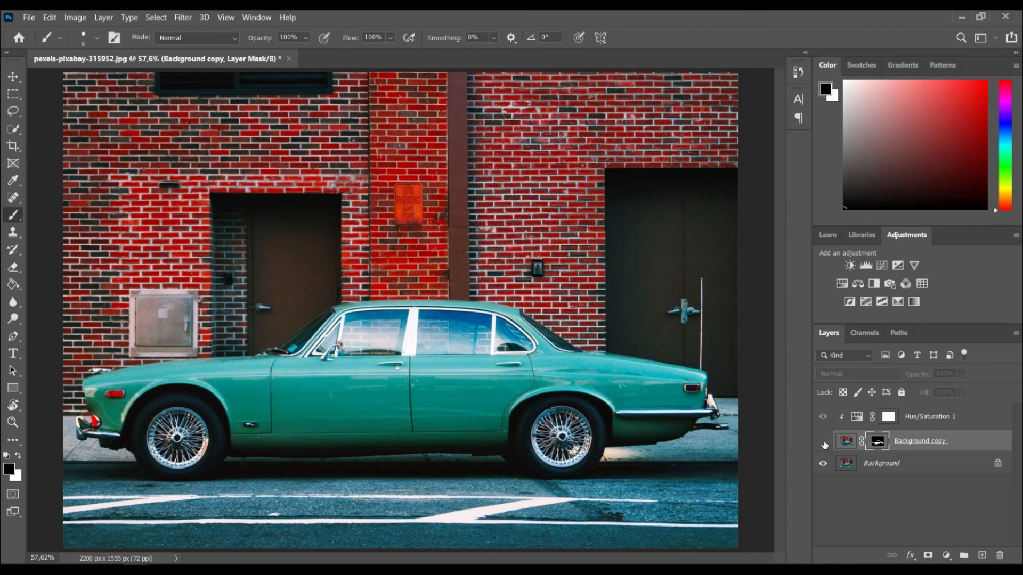
{"action": "left_click", "coordinate": [823, 444]}
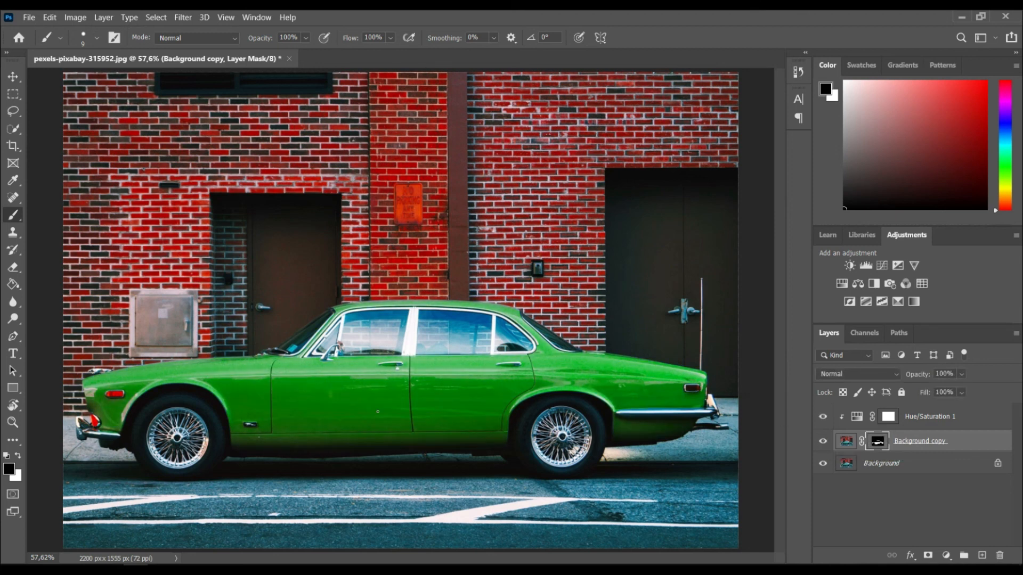